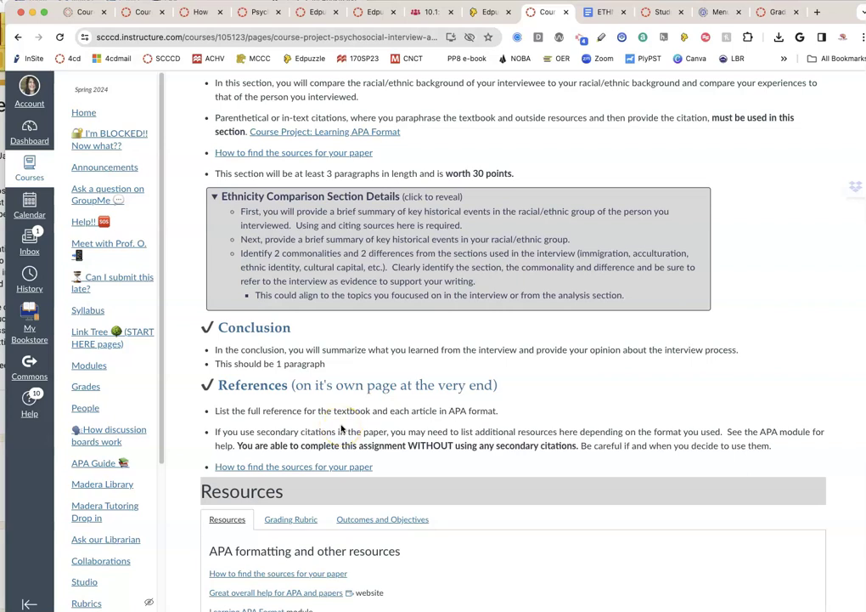
# - Scroll the ETHN 2 paper template to its Conclusion, checking the Canvas project instructions along the way
pyautogui.click(602, 14)
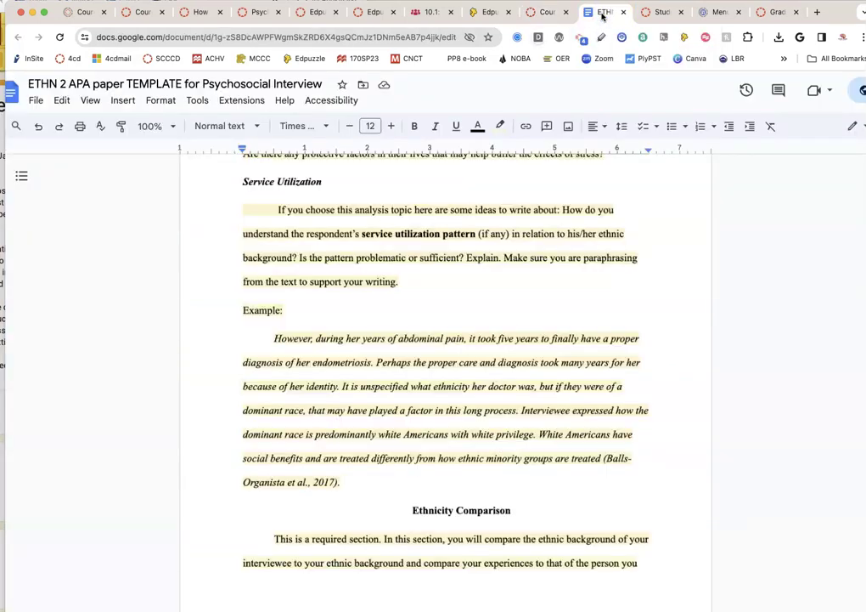
pyautogui.scroll(-10, 374, 485)
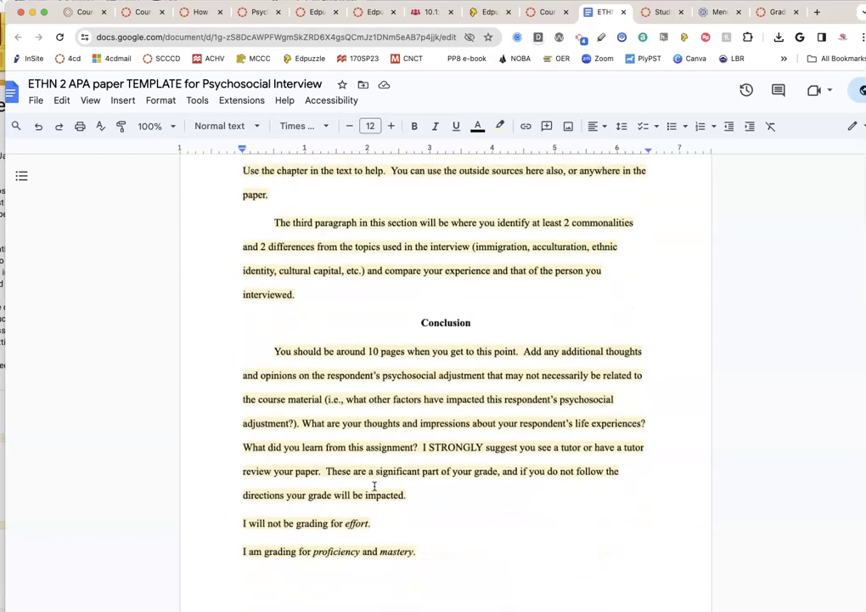
pyautogui.scroll(-1, 373, 486)
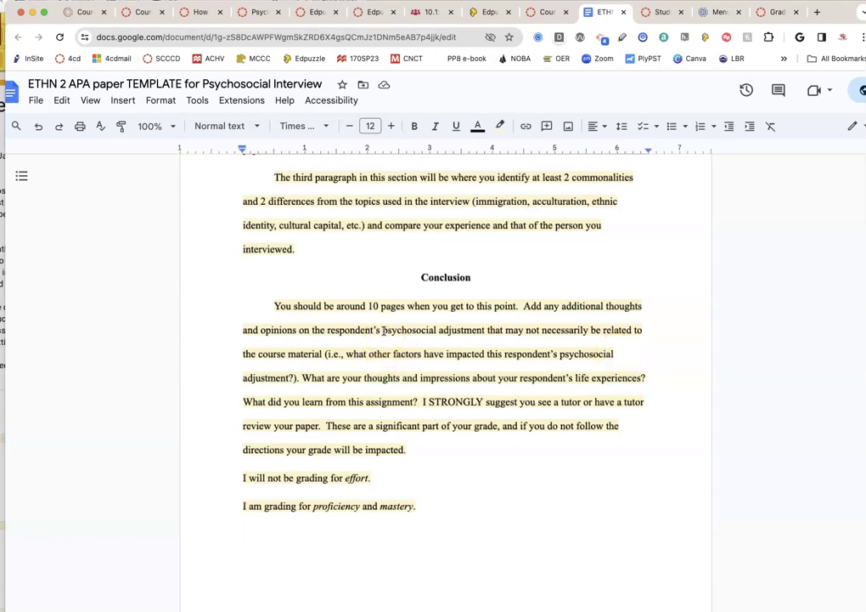
pyautogui.click(550, 12)
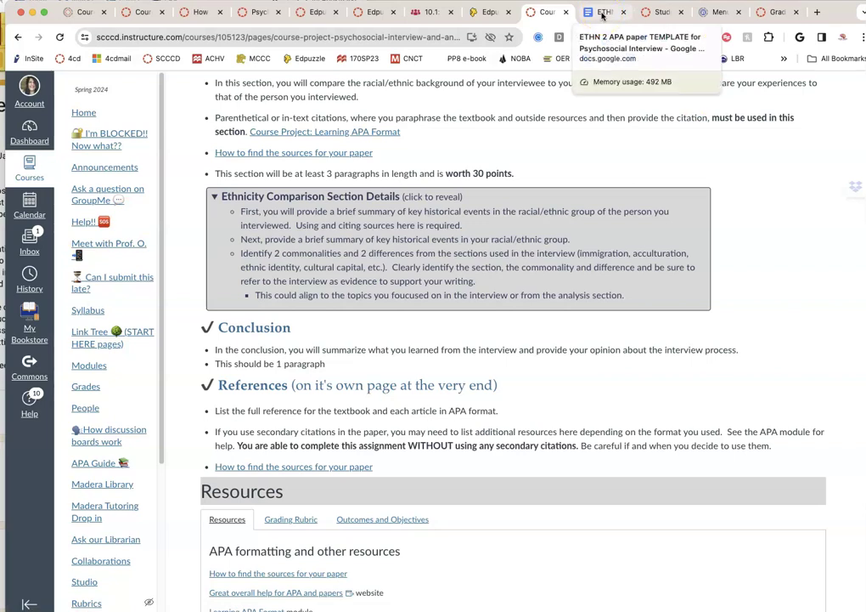
pyautogui.click(602, 14)
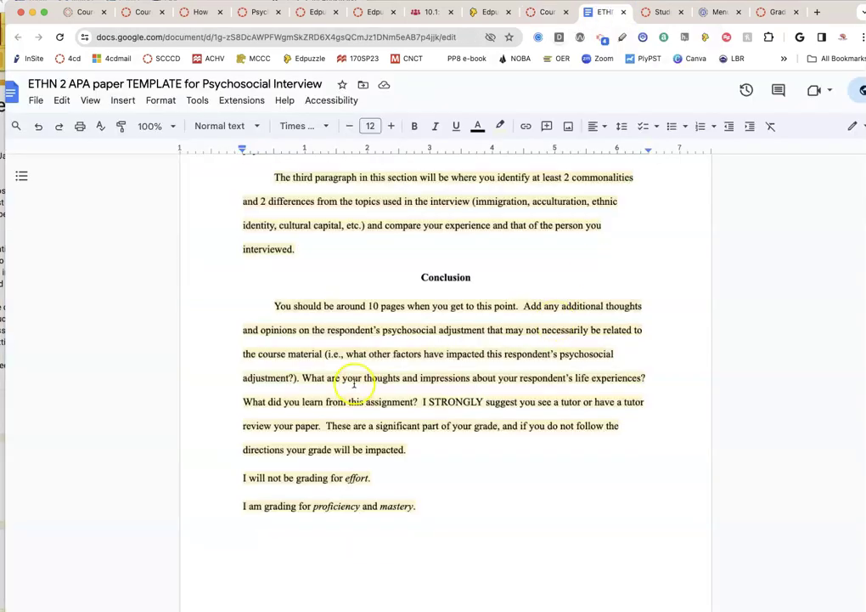
pyautogui.scroll(-1, 507, 389)
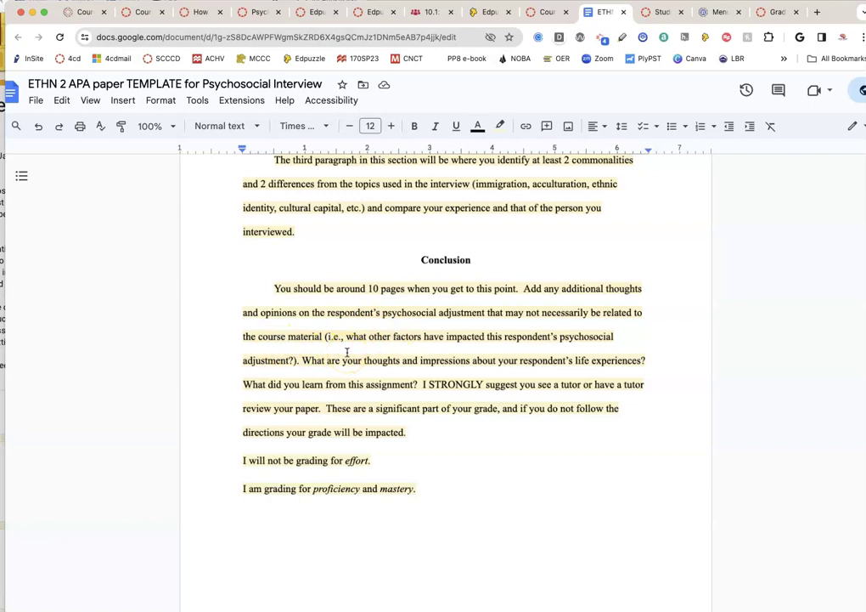
# - Replace 'adjustment' with 'experience' in the Conclusion's parenthetical question
pyautogui.click(251, 361)
pyautogui.doubleClick(251, 360)
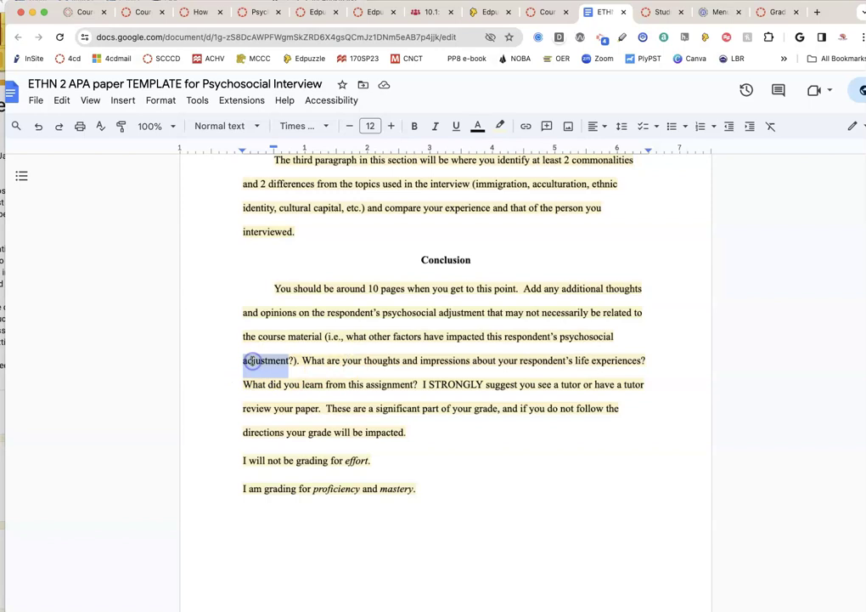
pyautogui.write('experience')
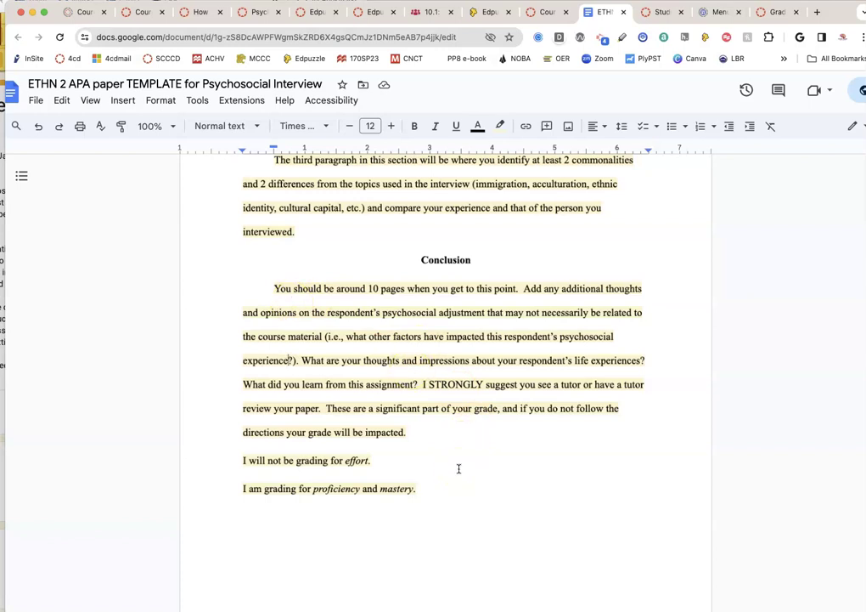
# - Delete the '?' after 'experience' and scroll to the end of the page
pyautogui.scroll(-1, 459, 468)
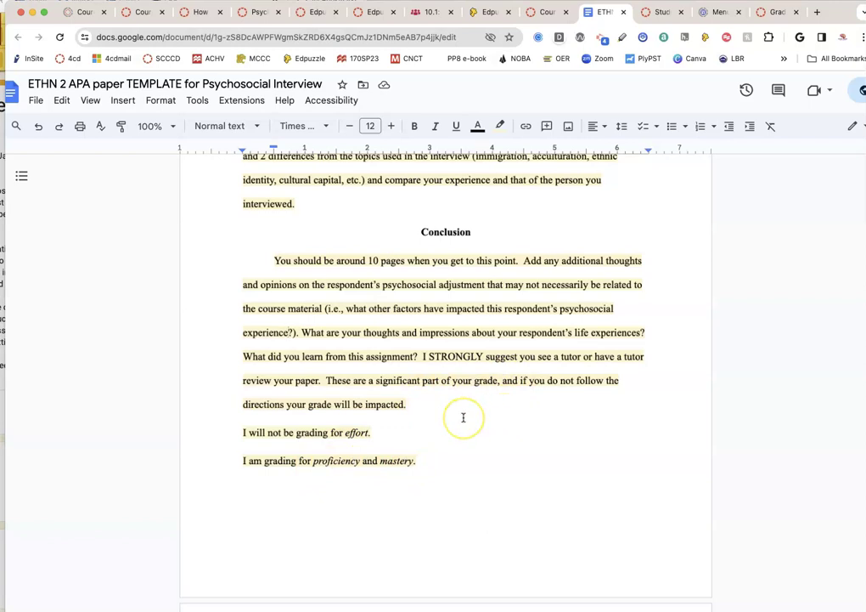
pyautogui.press('BackSpace')
pyautogui.scroll(-1, 437, 416)
pyautogui.scroll(-1, 438, 417)
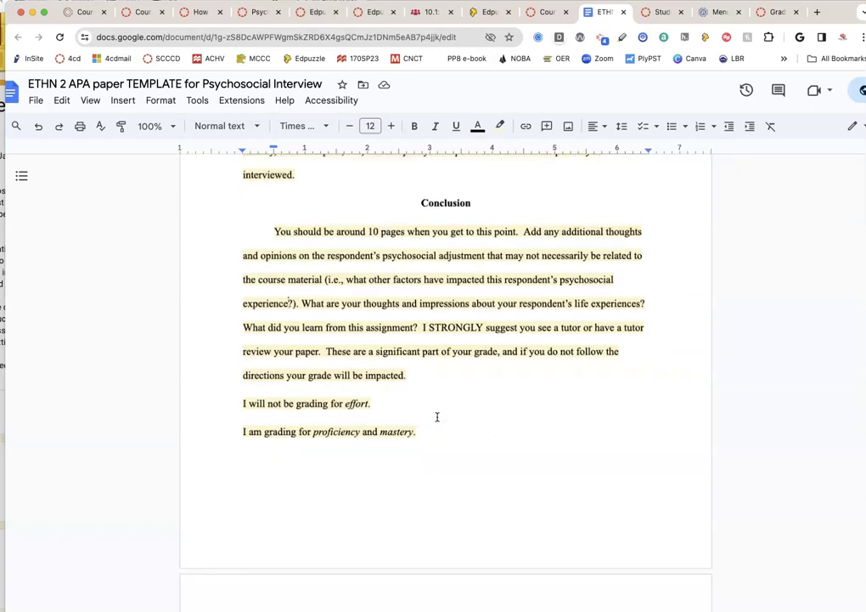
pyautogui.scroll(-1, 437, 417)
pyautogui.scroll(-1, 437, 416)
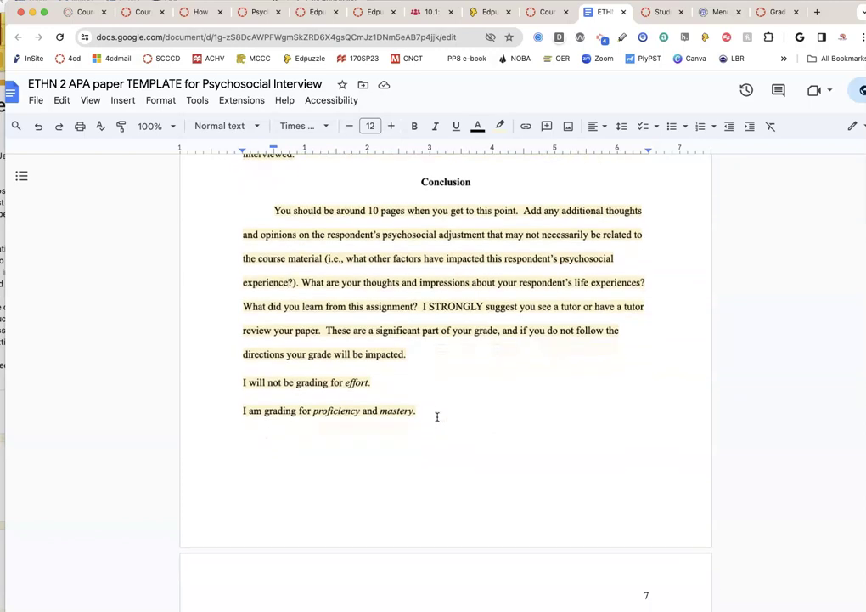
# - Scroll to the page 7 References and review the textbook citation plus journal and newspaper formats
pyautogui.click(437, 416)
pyautogui.scroll(-3, 439, 412)
pyautogui.scroll(-10, 439, 413)
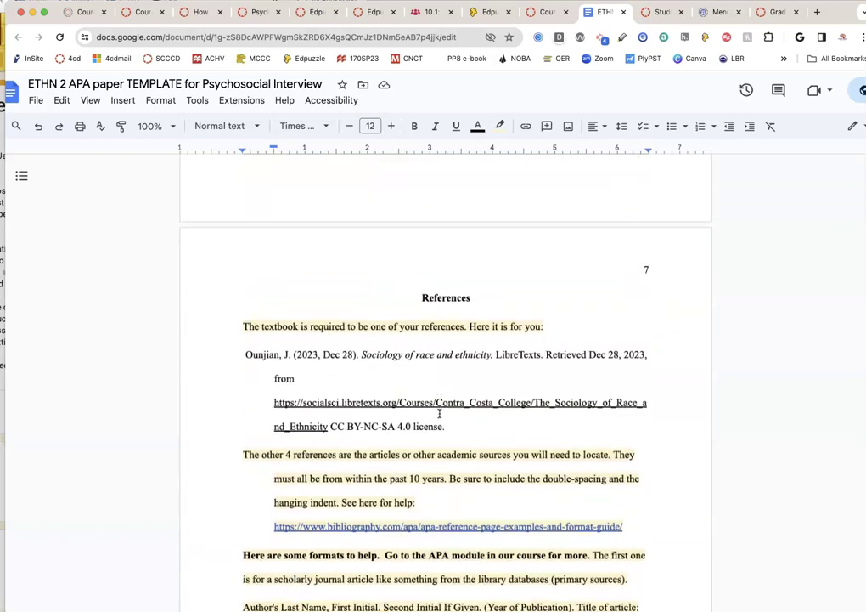
pyautogui.click(480, 348)
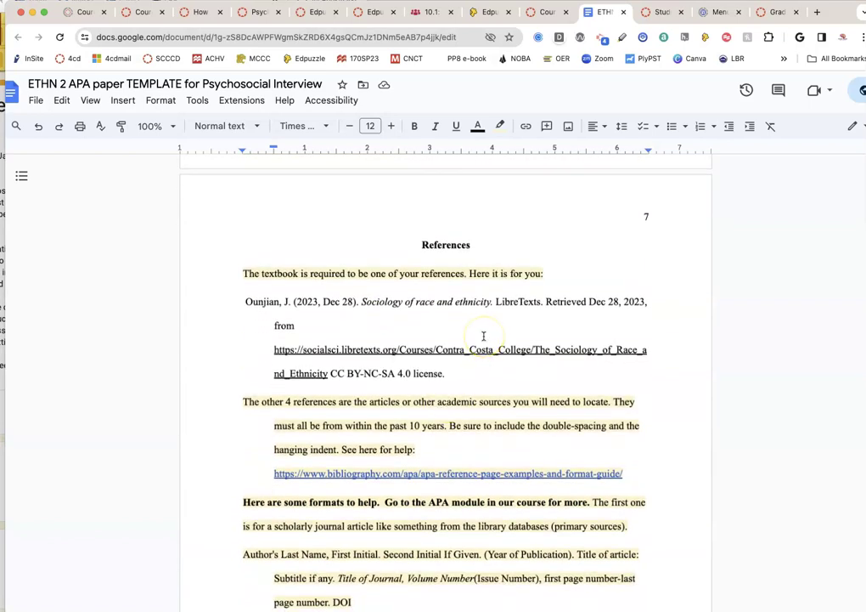
pyautogui.click(435, 290)
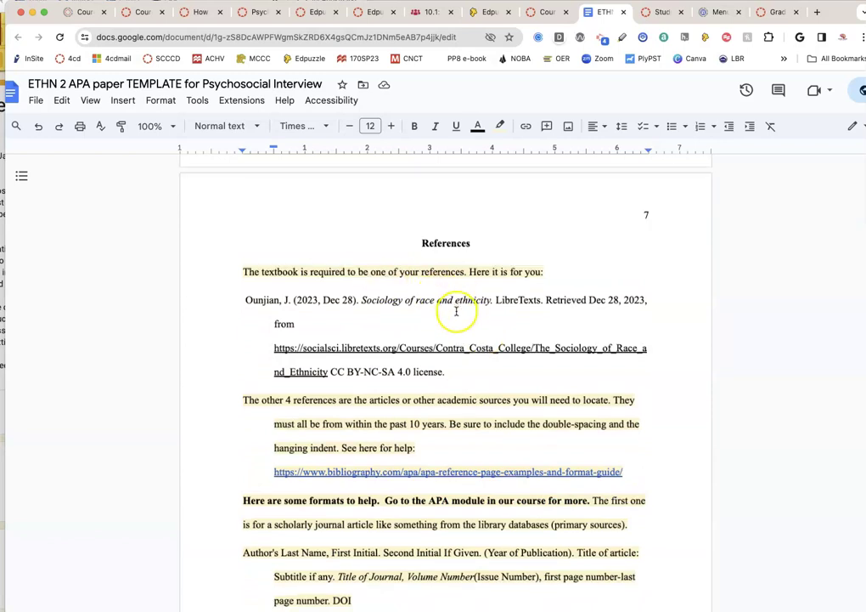
pyautogui.scroll(-1, 456, 311)
pyautogui.click(369, 291)
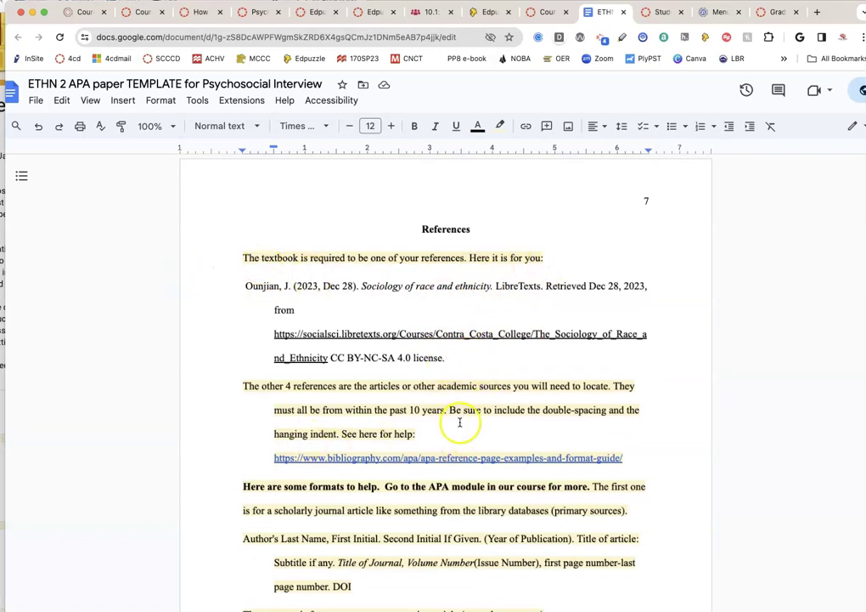
pyautogui.scroll(-2, 459, 422)
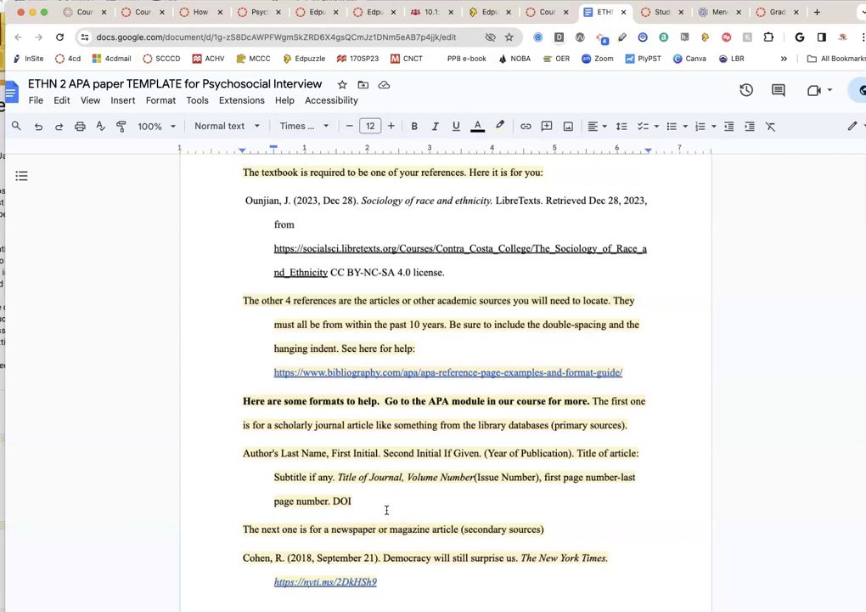
pyautogui.scroll(2, 387, 510)
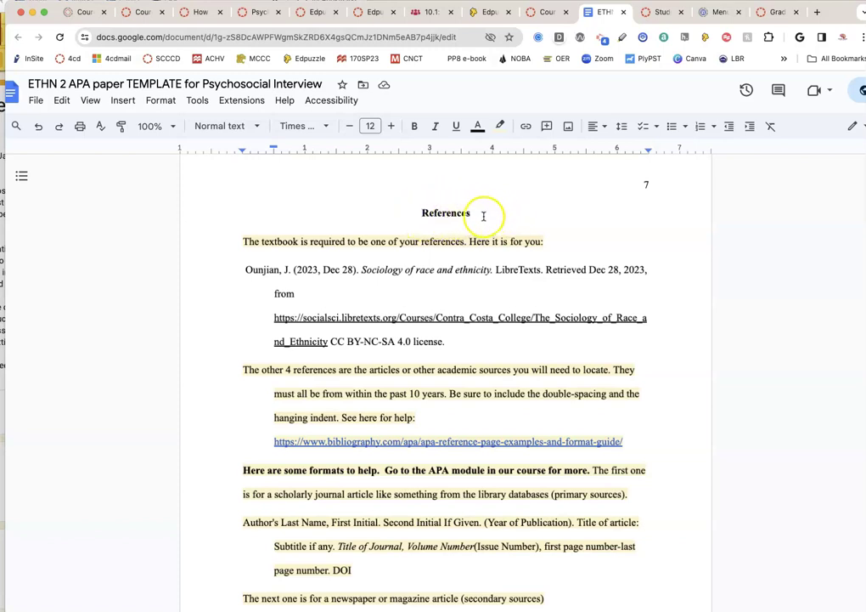
pyautogui.scroll(-1, 483, 216)
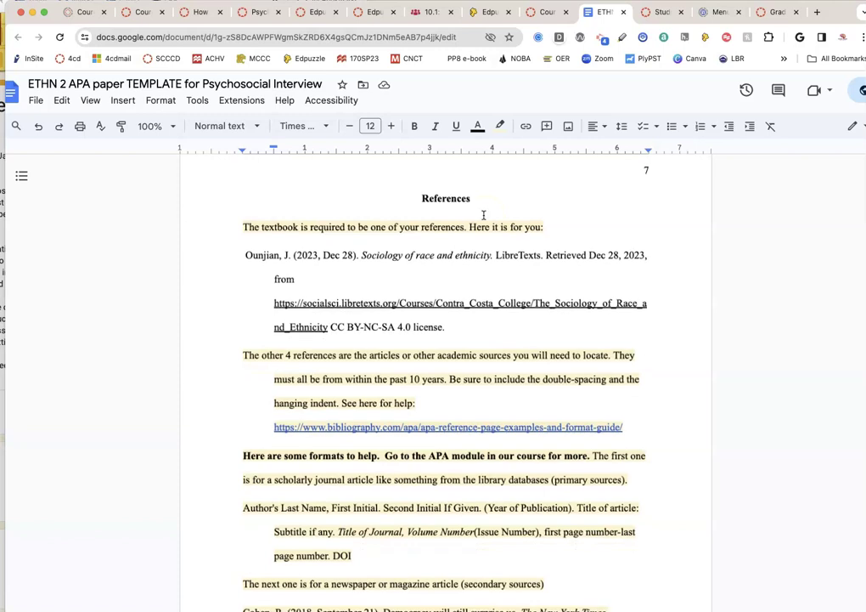
pyautogui.scroll(-3, 483, 215)
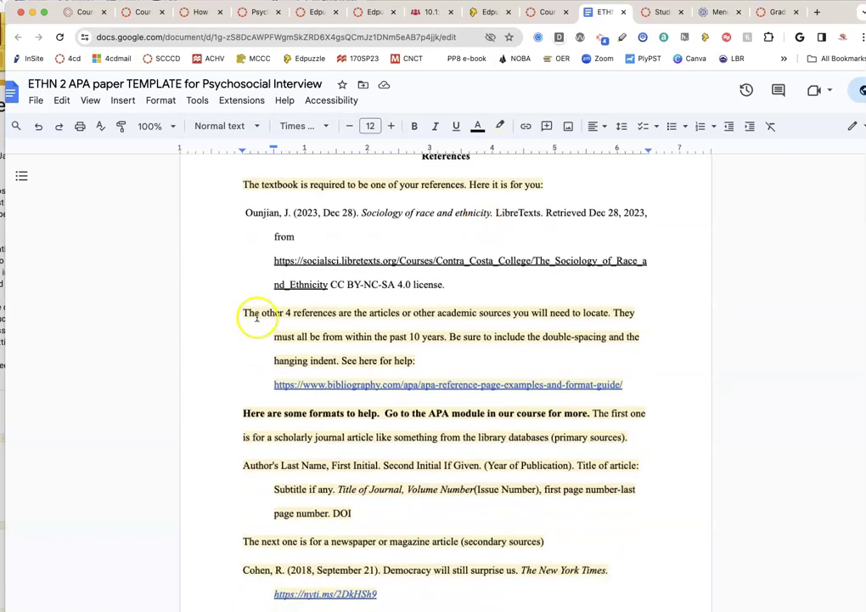
pyautogui.scroll(-4, 289, 337)
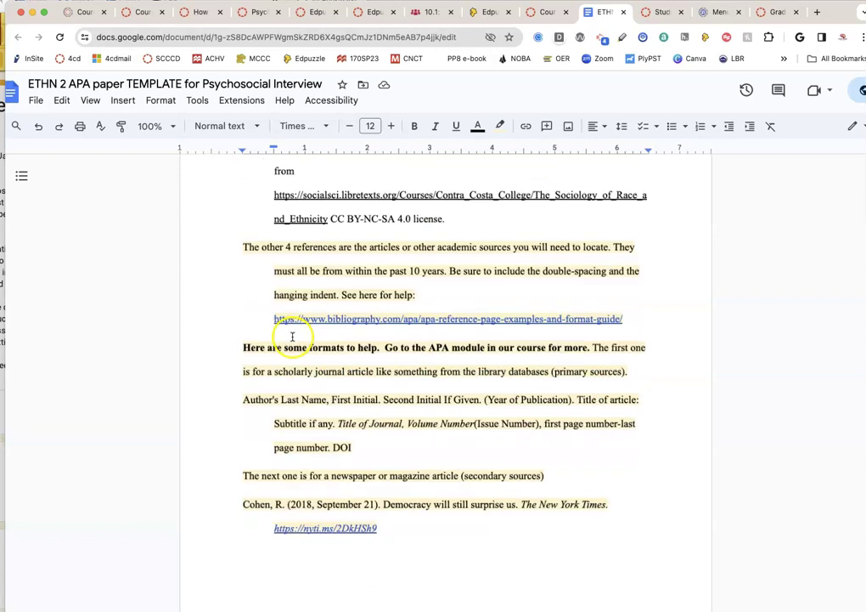
pyautogui.click(257, 438)
pyautogui.click(250, 407)
pyautogui.click(290, 420)
pyautogui.scroll(-2, 425, 459)
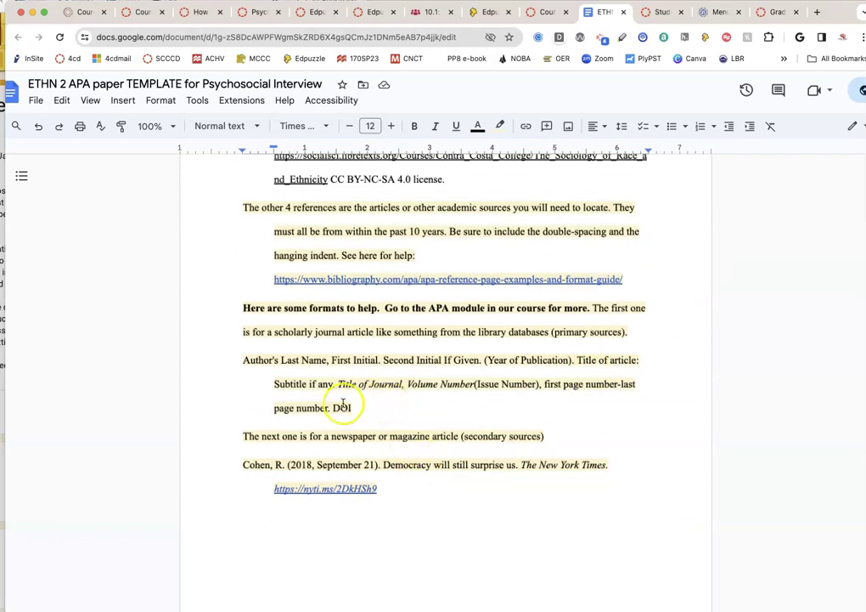
pyautogui.moveTo(336, 407); pyautogui.dragTo(344, 408)
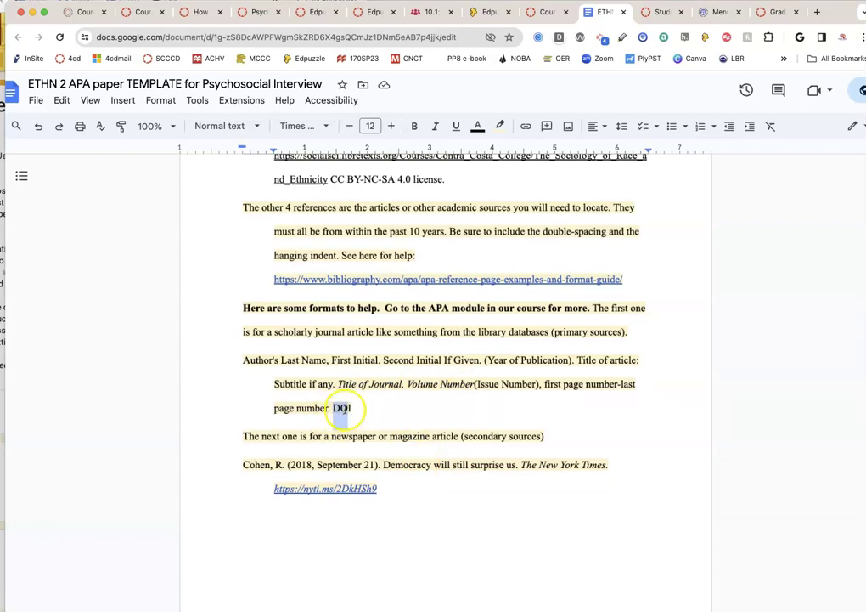
pyautogui.click(353, 409)
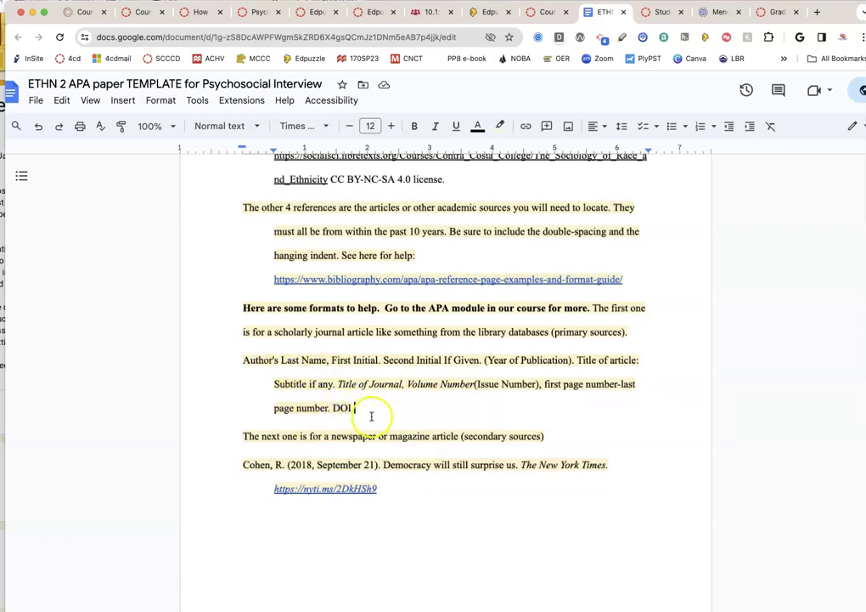
pyautogui.scroll(-1, 371, 417)
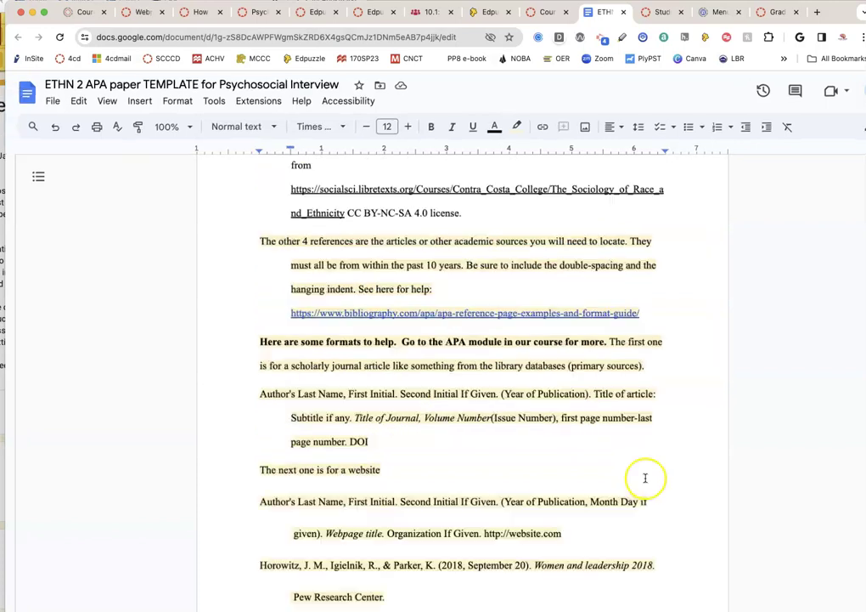
pyautogui.scroll(-1, 644, 476)
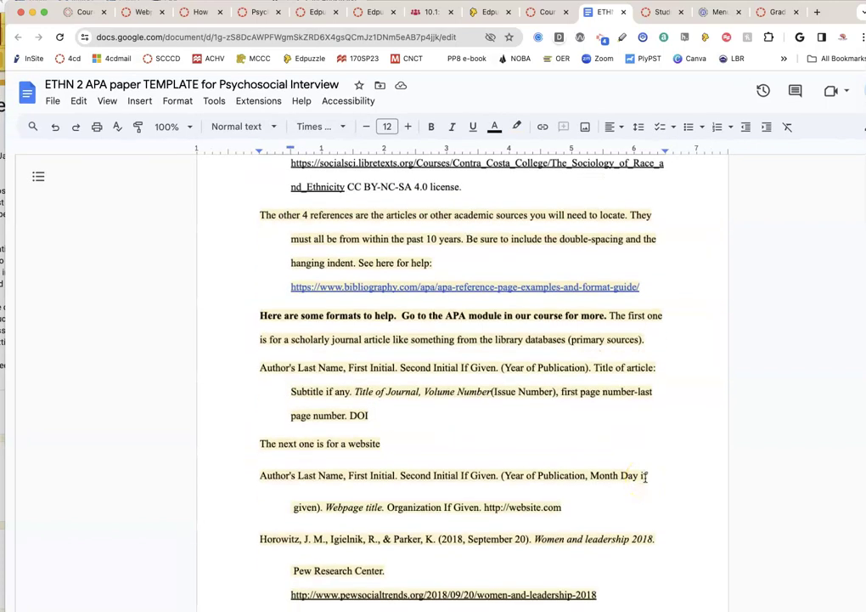
pyautogui.scroll(1, 290, 460)
pyautogui.click(291, 460)
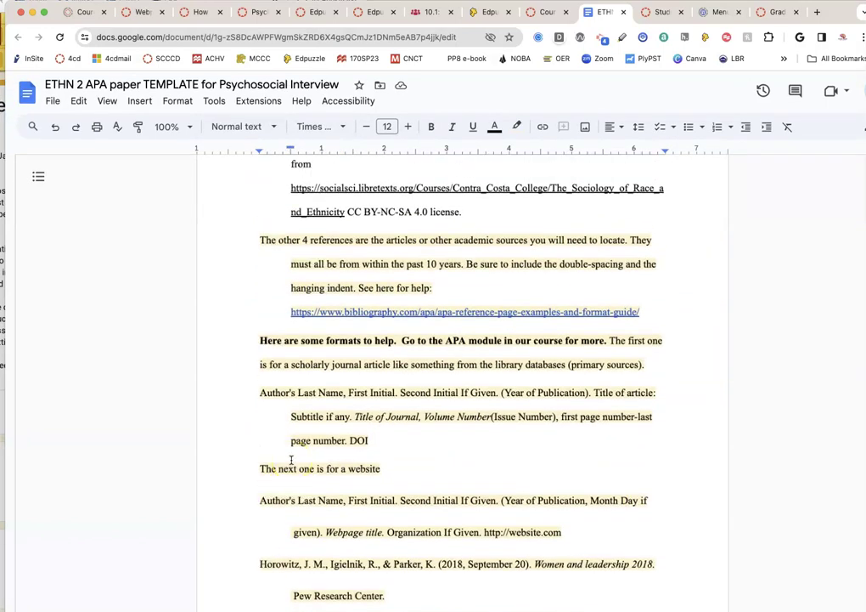
pyautogui.scroll(-1, 290, 476)
pyautogui.click(248, 538)
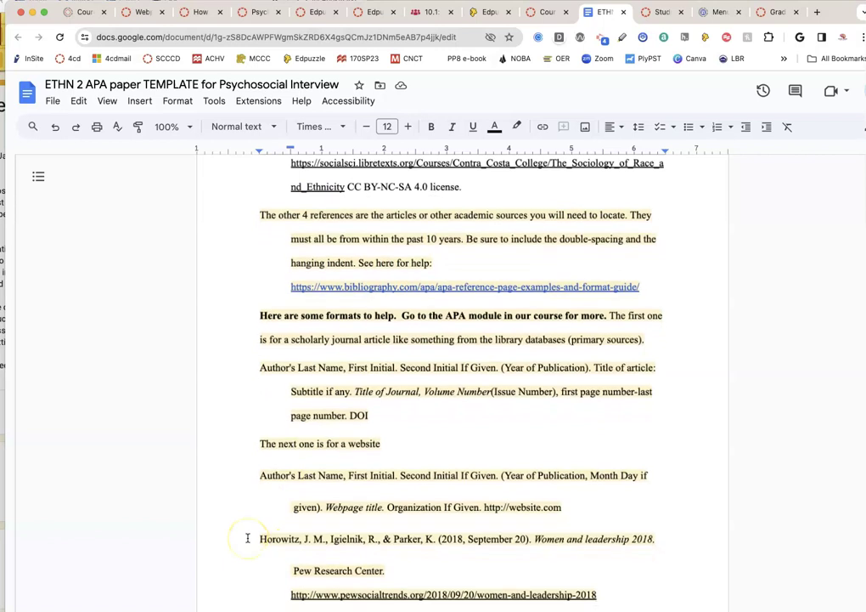
pyautogui.click(246, 543)
pyautogui.click(268, 566)
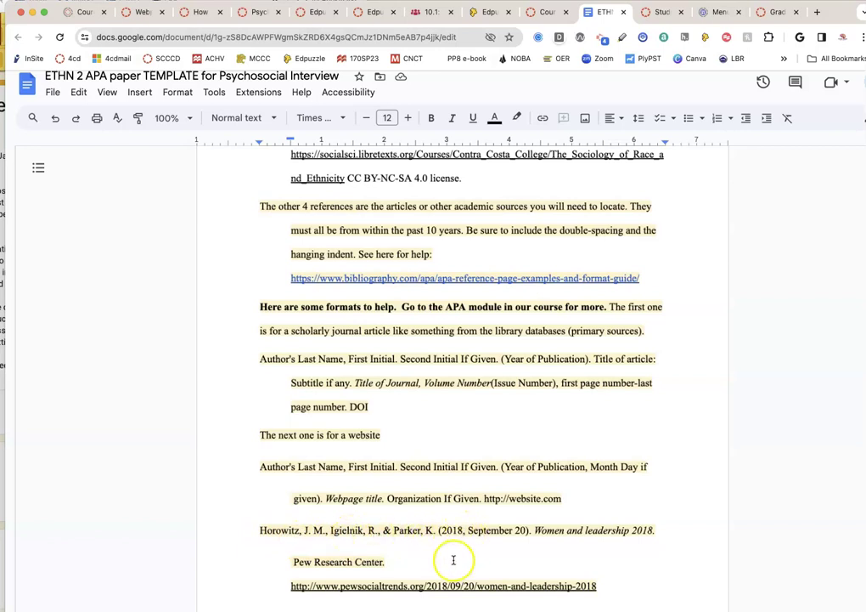
pyautogui.scroll(-1, 493, 562)
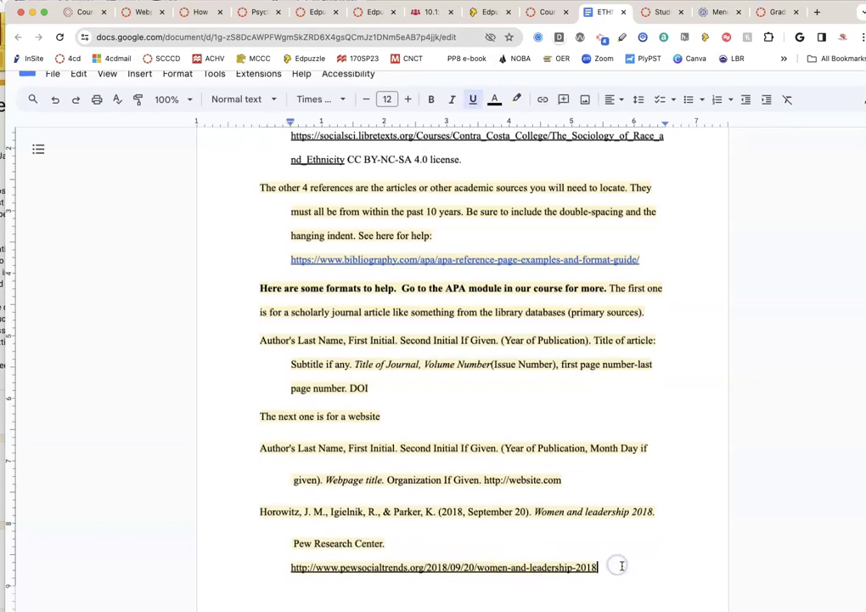
pyautogui.scroll(-3, 619, 564)
pyautogui.write('a')
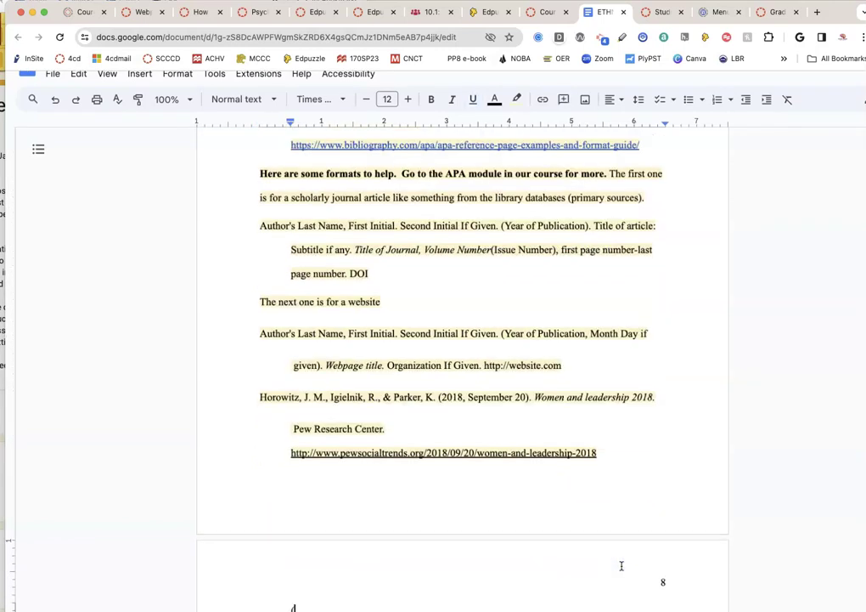
pyautogui.write('Horo')
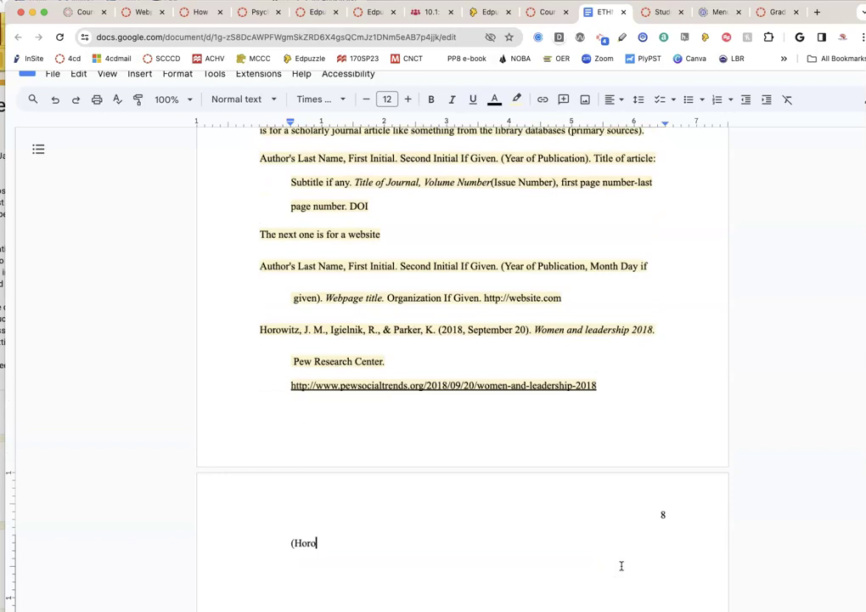
pyautogui.write('witz et a;., 2017')
pyautogui.click(354, 544)
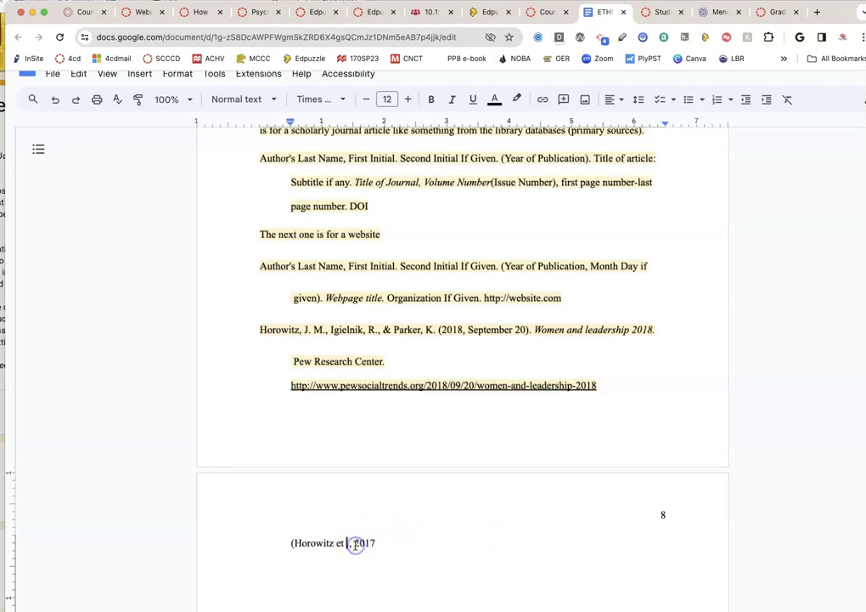
pyautogui.press('BackSpace')
pyautogui.write('l')
pyautogui.click(410, 541)
pyautogui.press('BackSpace')
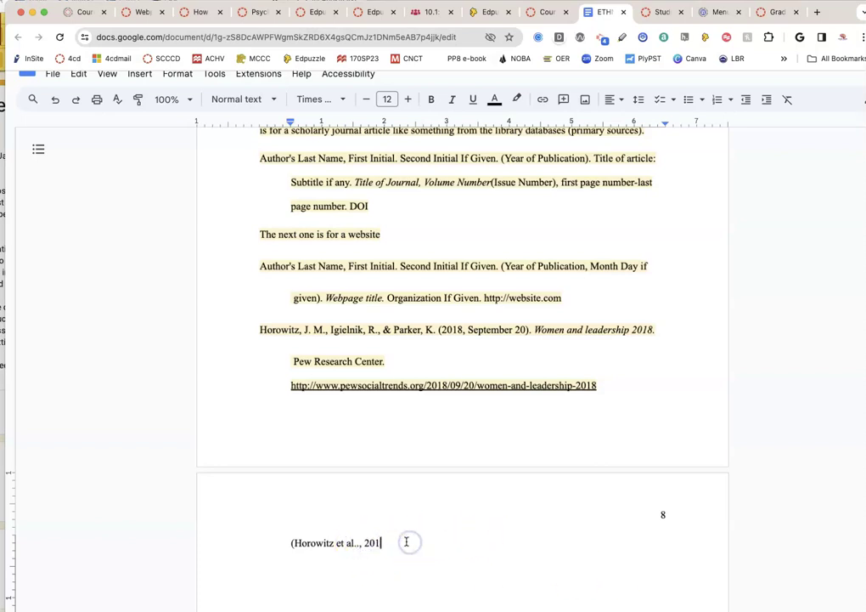
pyautogui.write('8)')
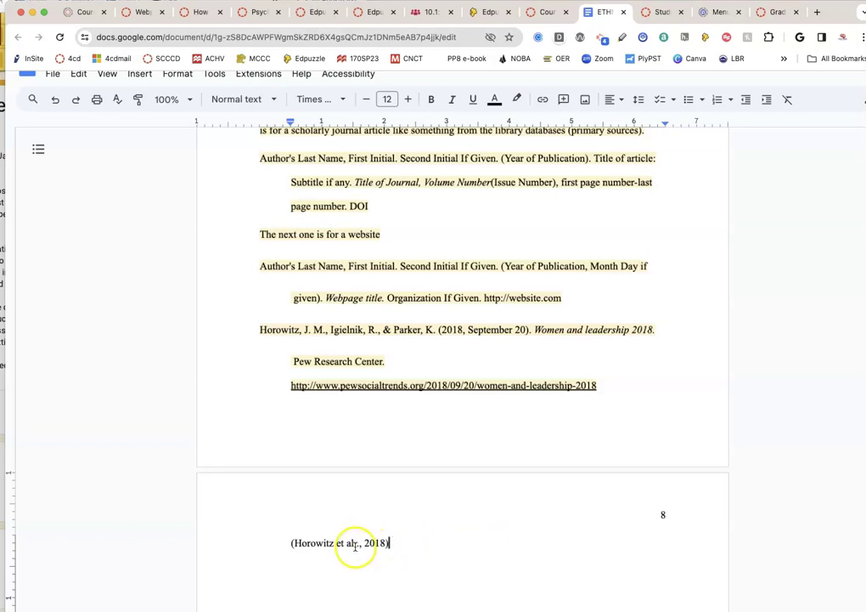
pyautogui.click(355, 543)
pyautogui.press('BackSpace')
pyautogui.click(414, 539)
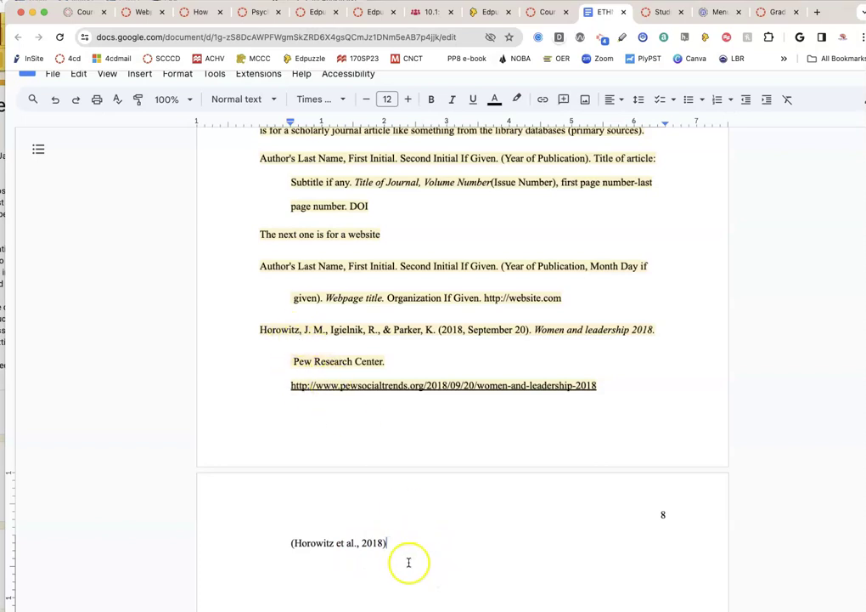
pyautogui.moveTo(387, 542); pyautogui.dragTo(279, 537)
pyautogui.press('BackSpace')
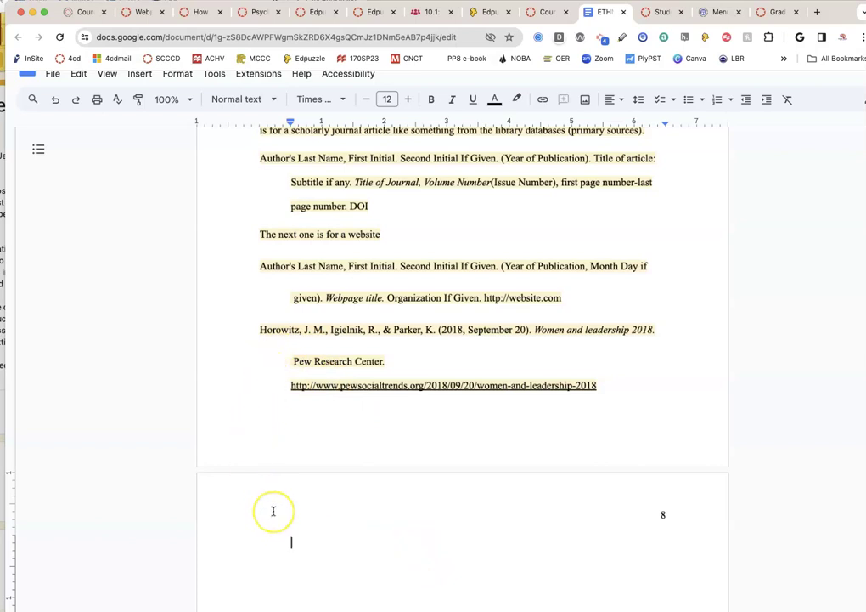
pyautogui.scroll(1, 273, 510)
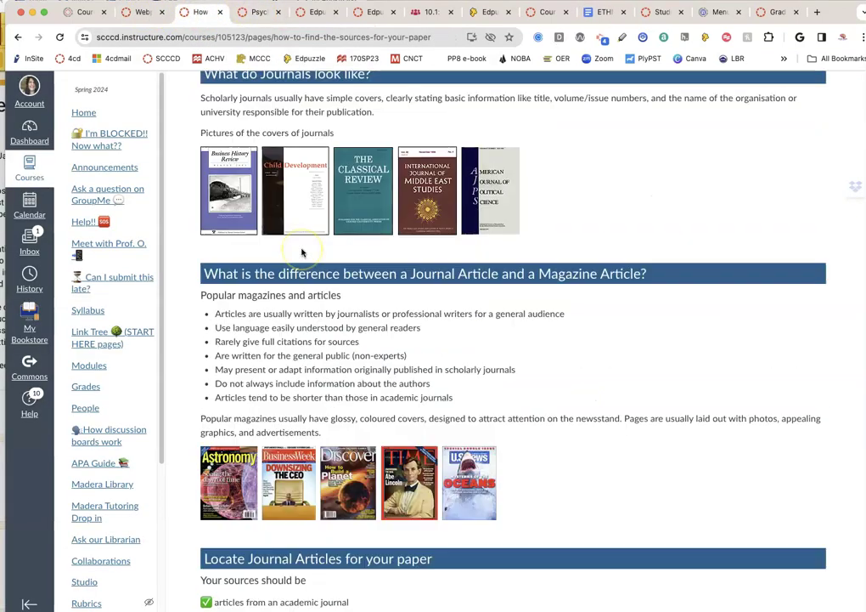
pyautogui.scroll(1, 302, 252)
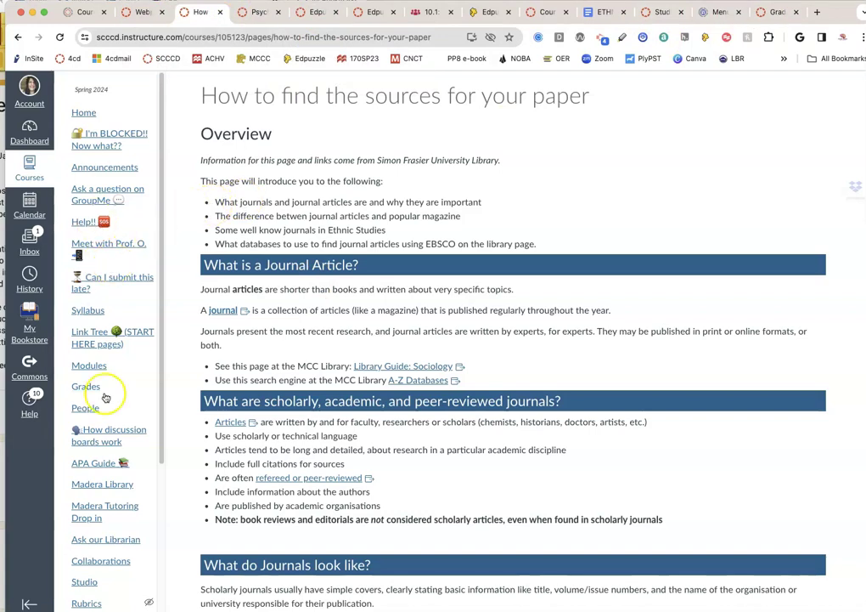
# - Follow the APA Guide link in the Canvas course navigation
pyautogui.click(98, 467)
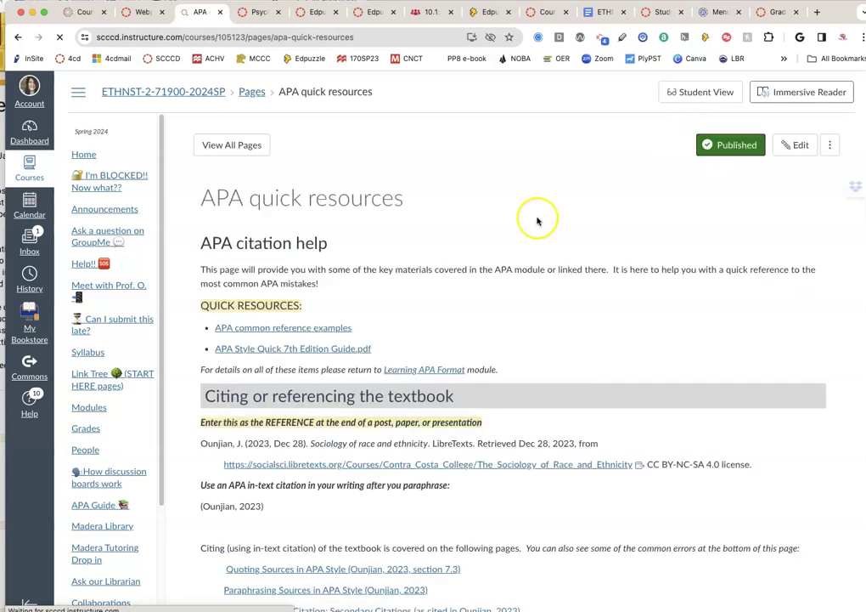
# - Scroll through the APA quick resources page's citation help and textbook reference examples
pyautogui.scroll(-1, 466, 260)
pyautogui.scroll(-1, 450, 272)
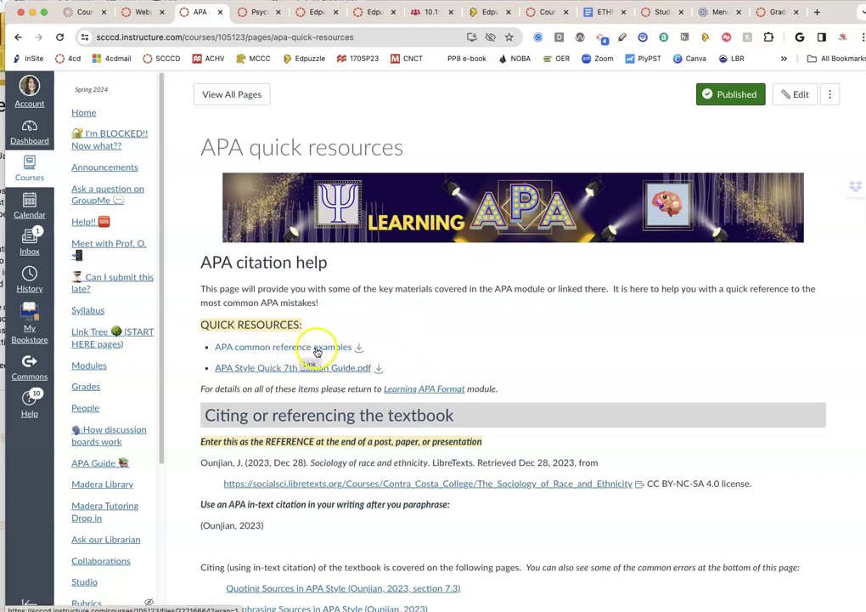
pyautogui.scroll(-2, 319, 351)
pyautogui.scroll(-5, 499, 340)
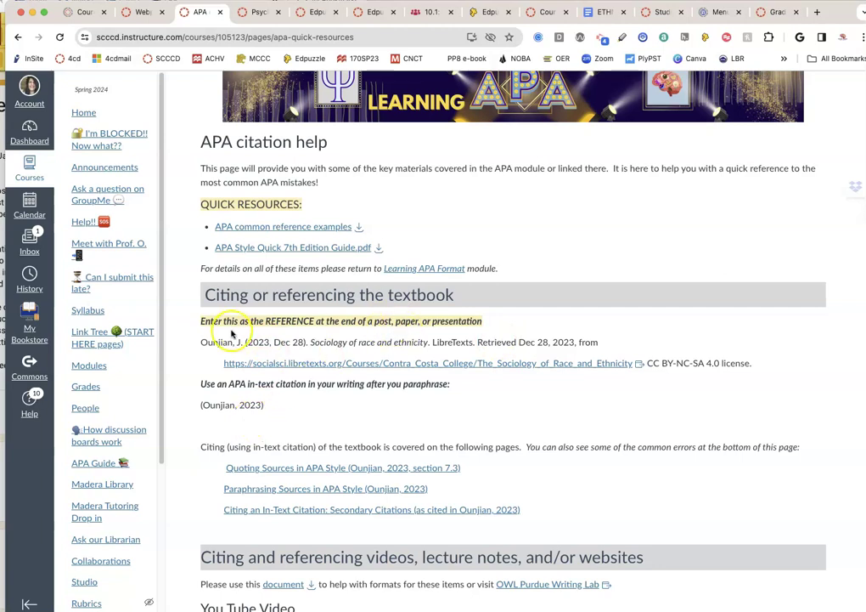
pyautogui.scroll(-5, 497, 371)
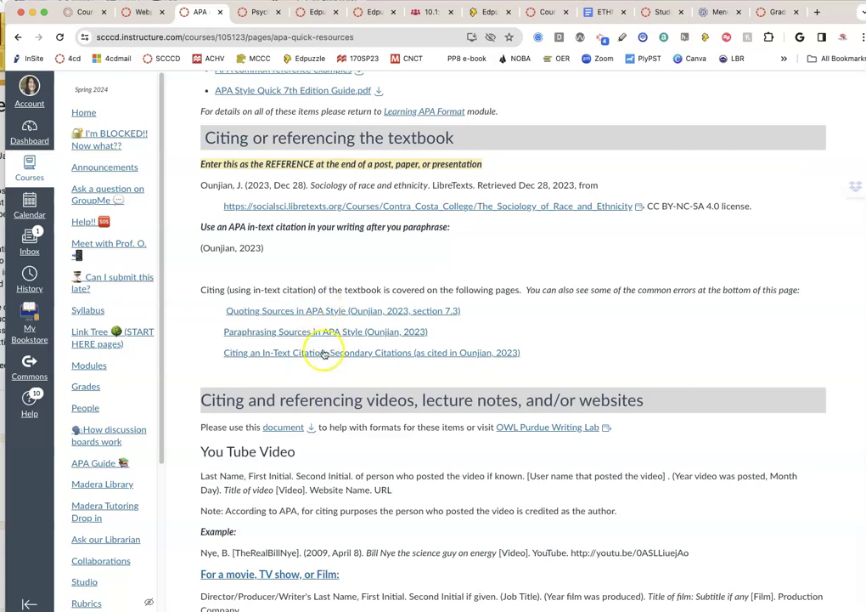
pyautogui.scroll(-1, 323, 372)
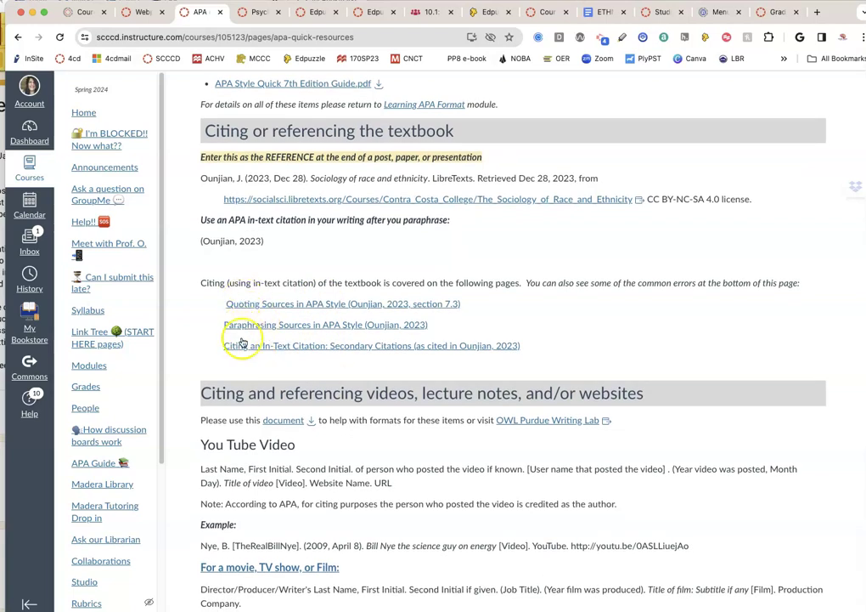
pyautogui.scroll(-3, 238, 359)
pyautogui.scroll(-2, 238, 359)
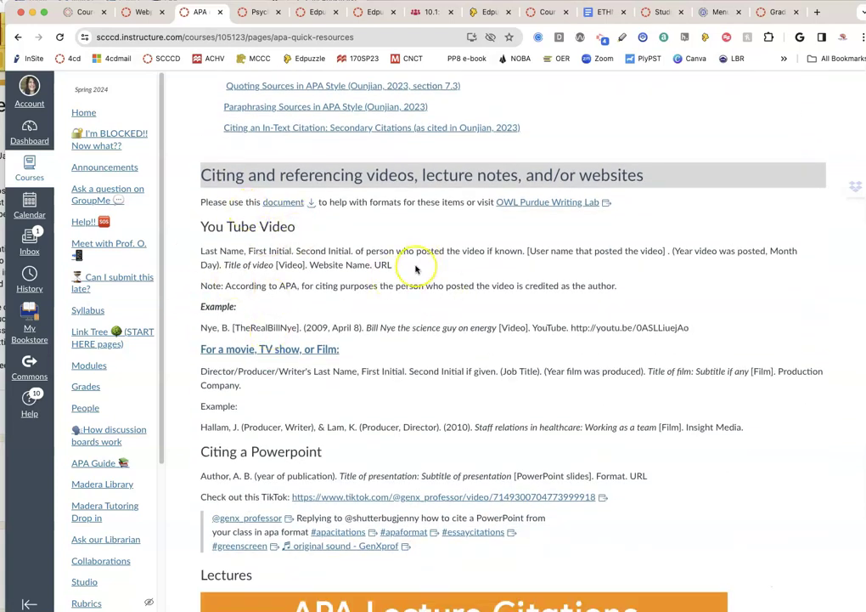
pyautogui.scroll(-3, 420, 267)
pyautogui.scroll(-2, 416, 269)
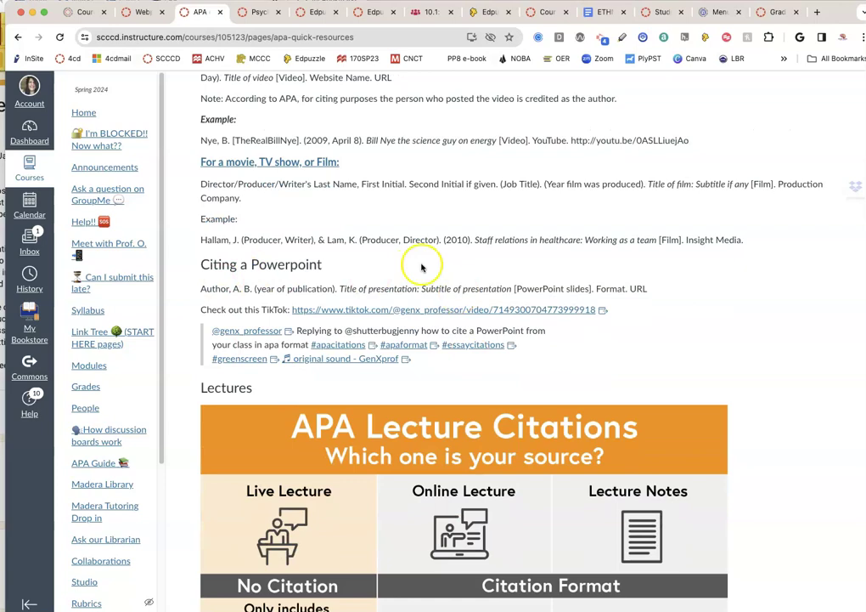
pyautogui.scroll(-5, 535, 351)
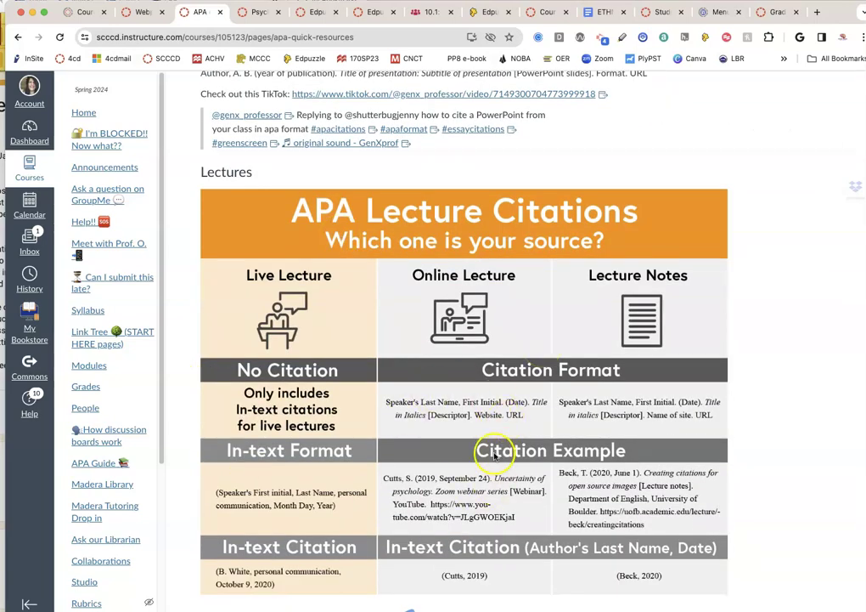
pyautogui.scroll(-10, 495, 457)
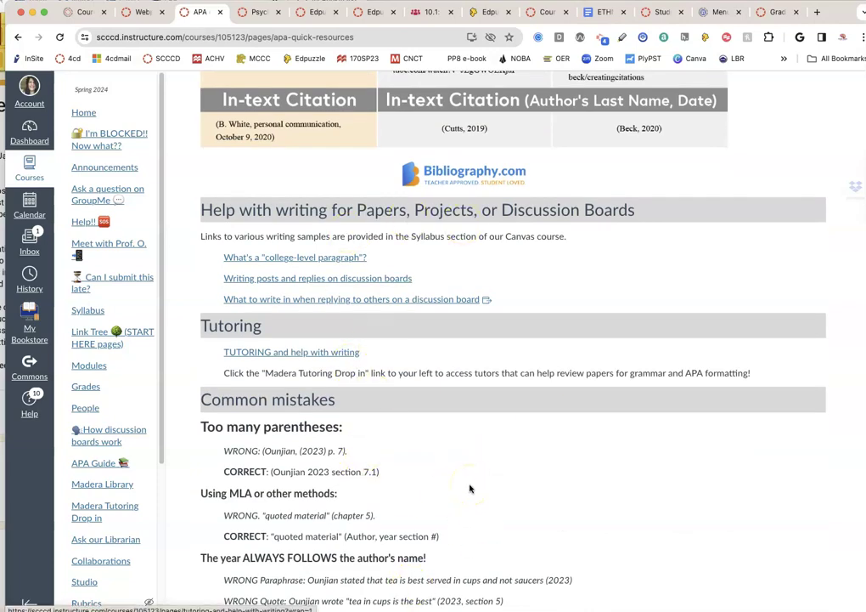
pyautogui.scroll(20, 470, 489)
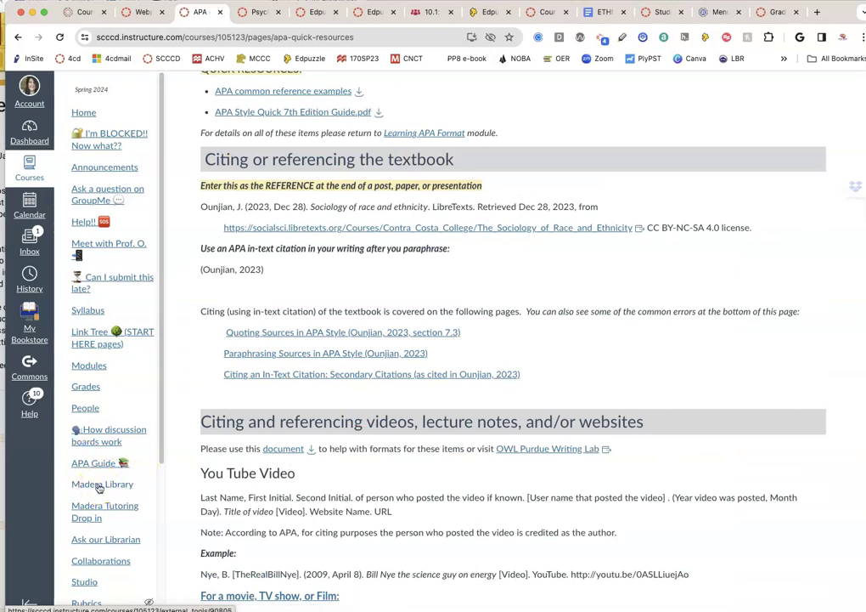
pyautogui.scroll(3, 344, 436)
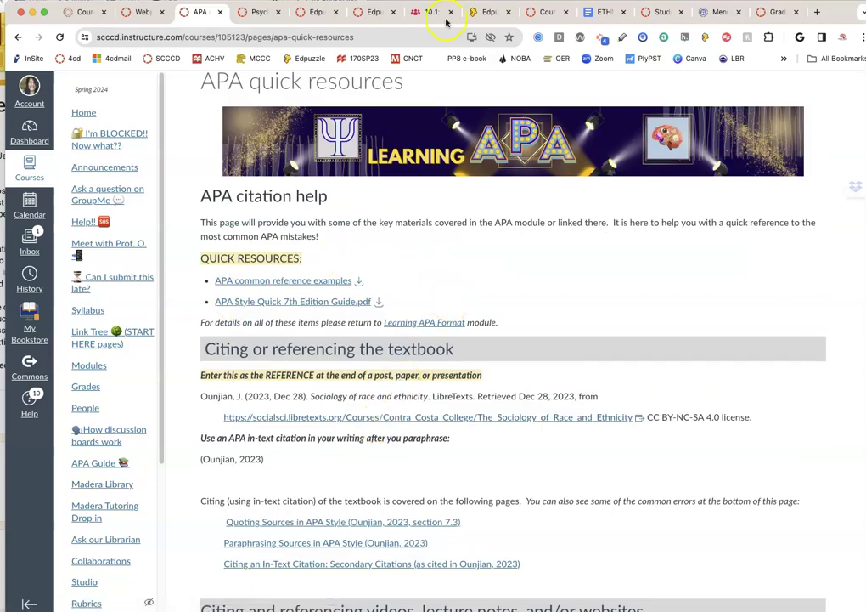
# - Return to the paper template and place the cursor at the top of page 8
pyautogui.click(600, 12)
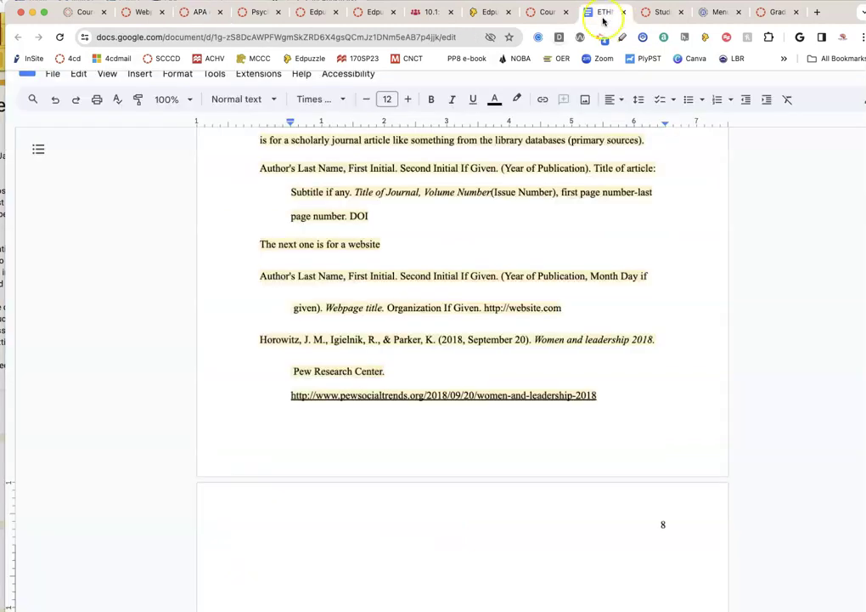
pyautogui.click(397, 567)
pyautogui.scroll(1, 397, 567)
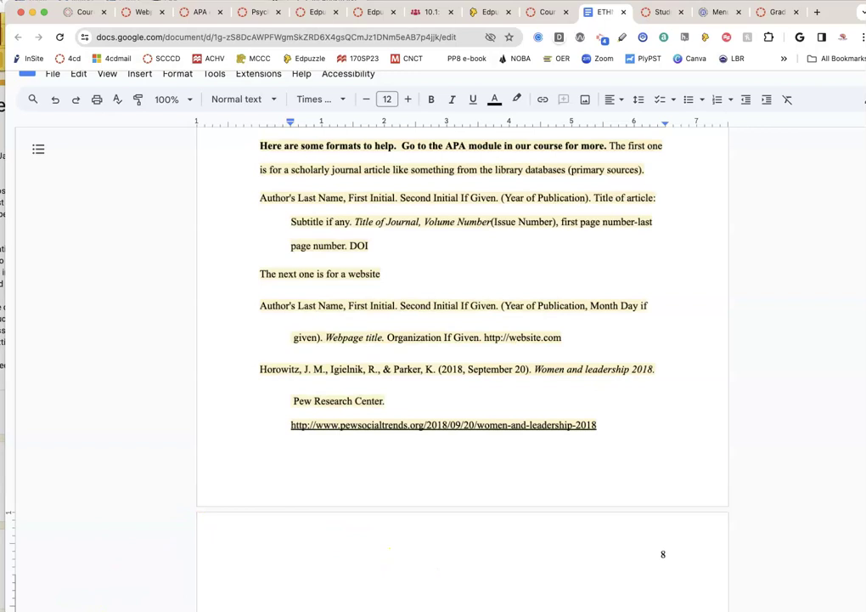